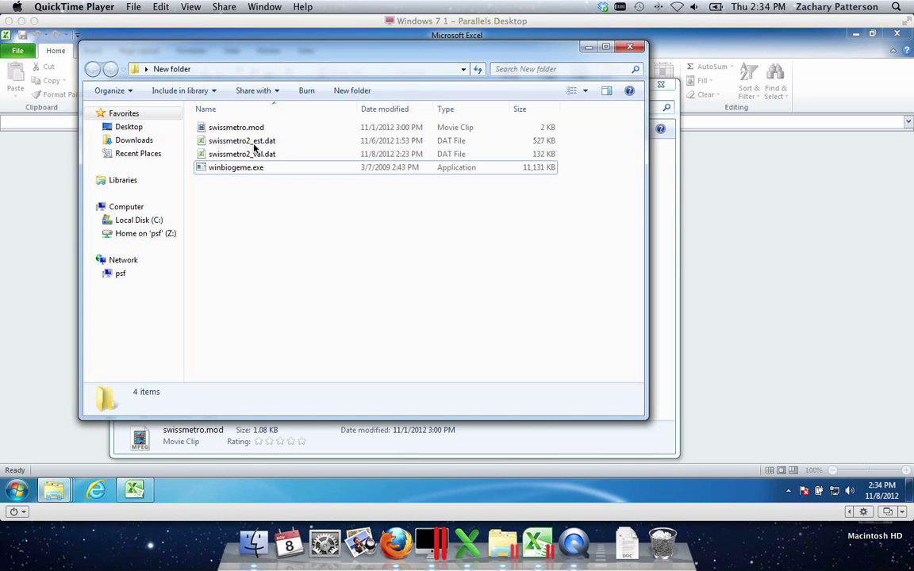
Select winbiogeme.exe in the New folder
left_click(254, 168)
Start BIOGEME and estimate swissmetro.mod on the swissmetro2_est.dat data file
double_click(255, 169)
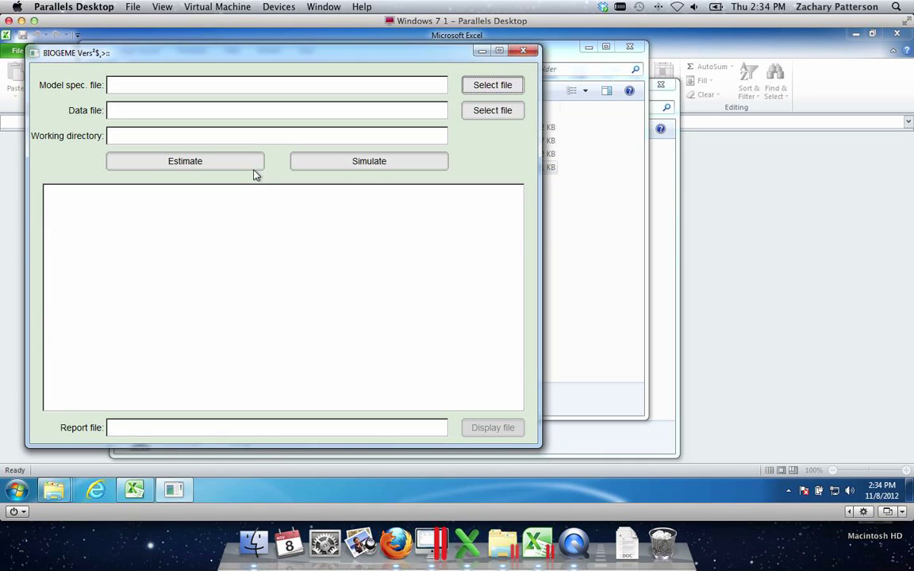
left_click(497, 87)
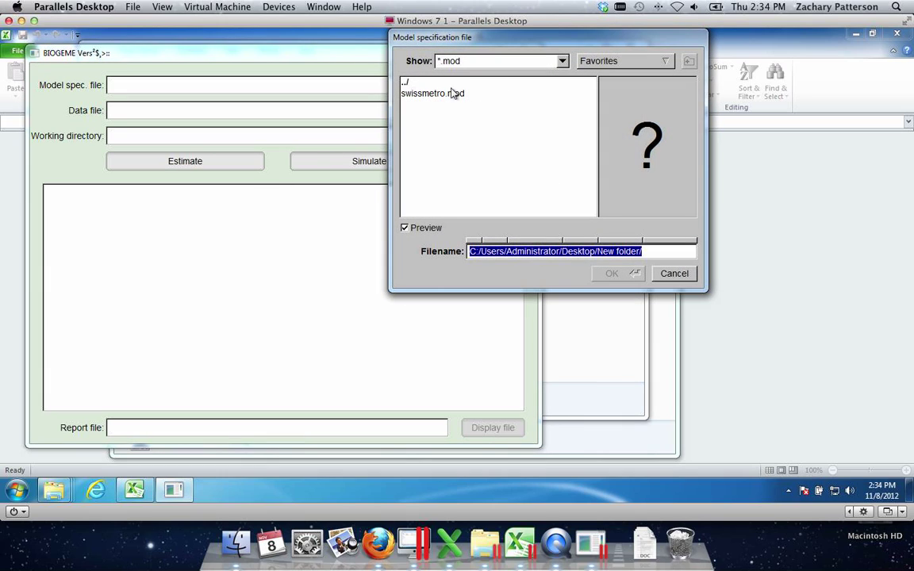
double_click(435, 93)
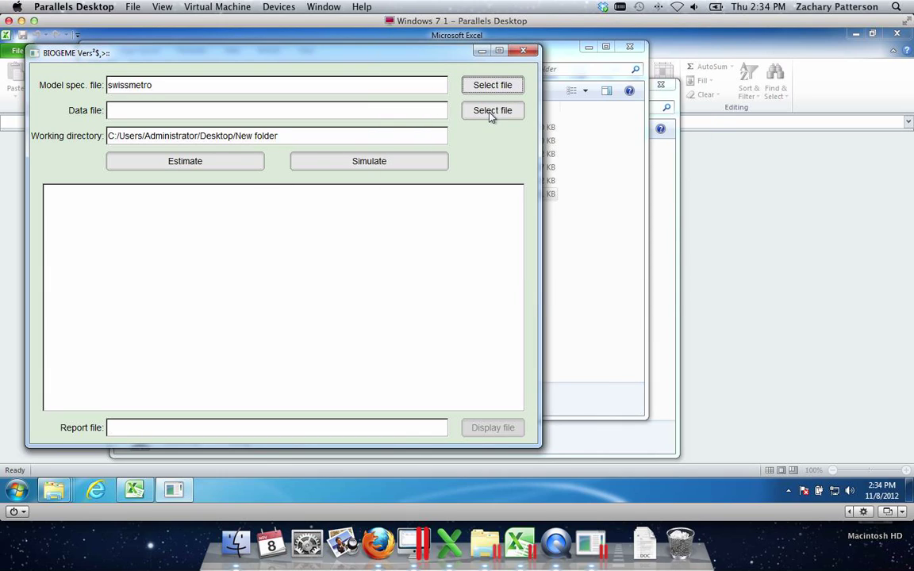
left_click(492, 111)
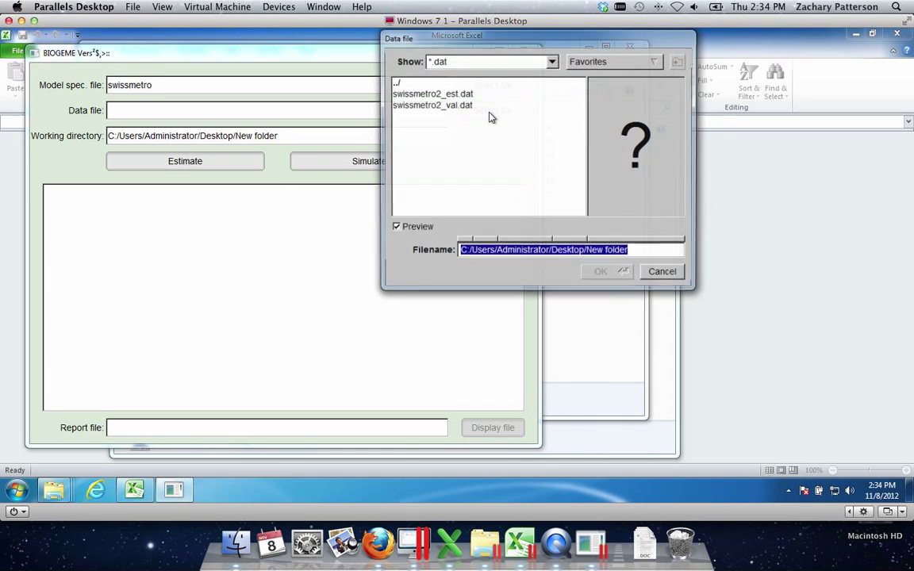
double_click(451, 93)
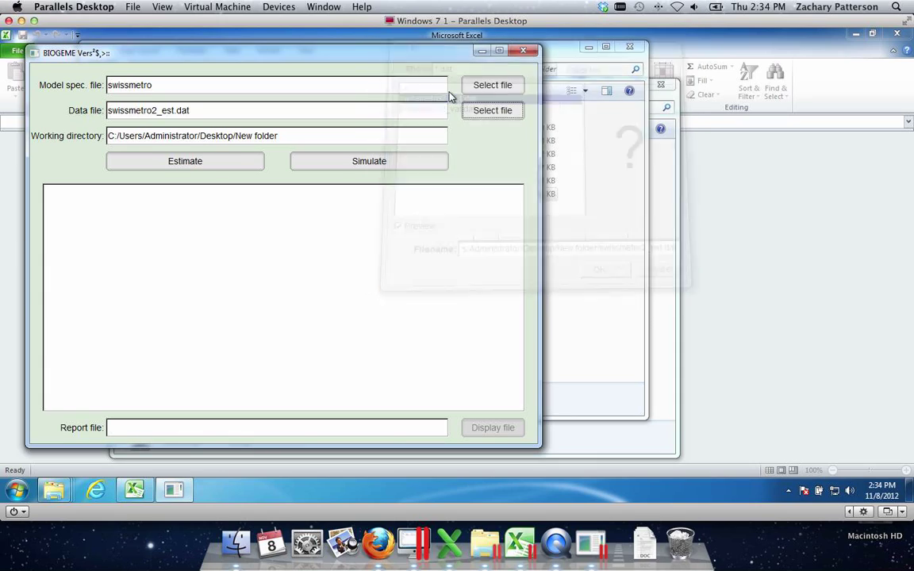
left_click(224, 166)
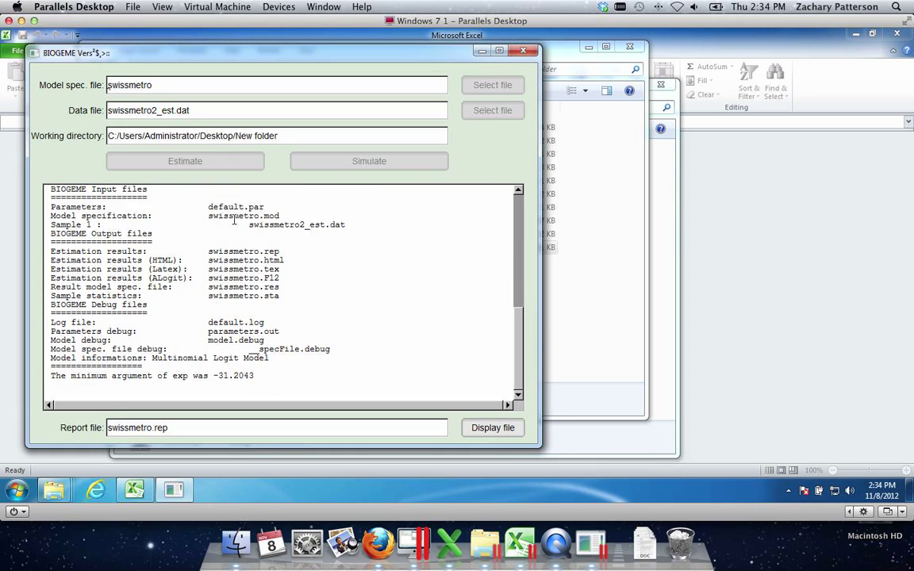
Check BETA_CO -0.0192 and BETA_TT -0.0219 in swissmetro.rep, then close the report
left_click(491, 428)
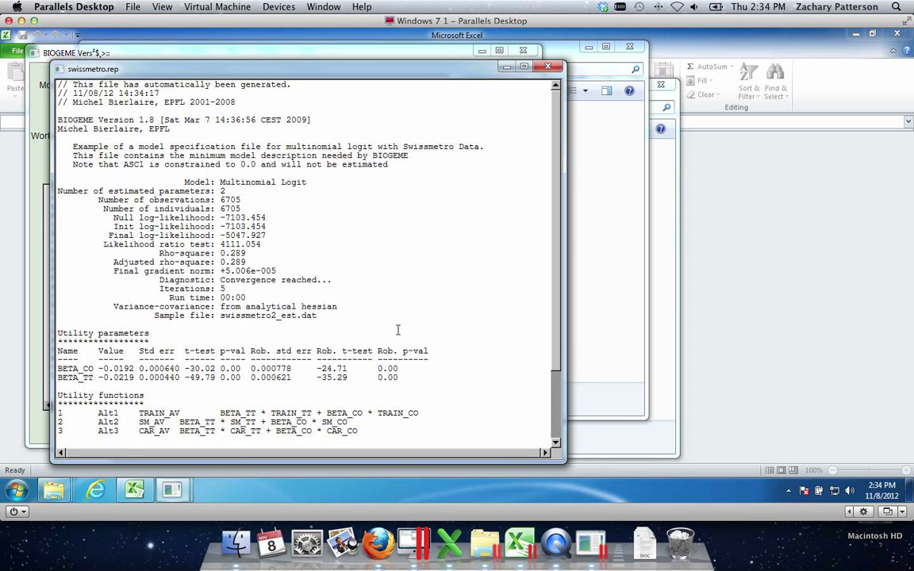
scroll(381, 317, "down", 2)
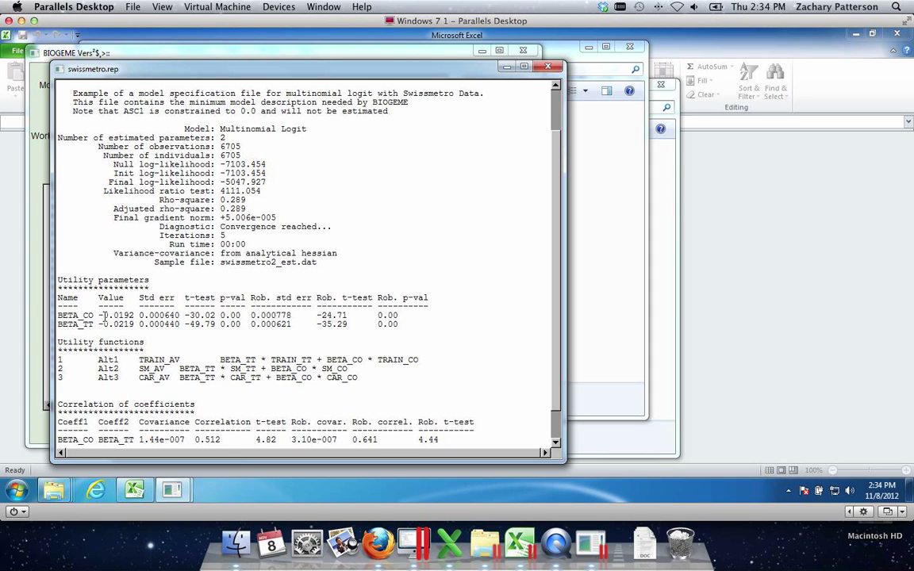
left_click(549, 68)
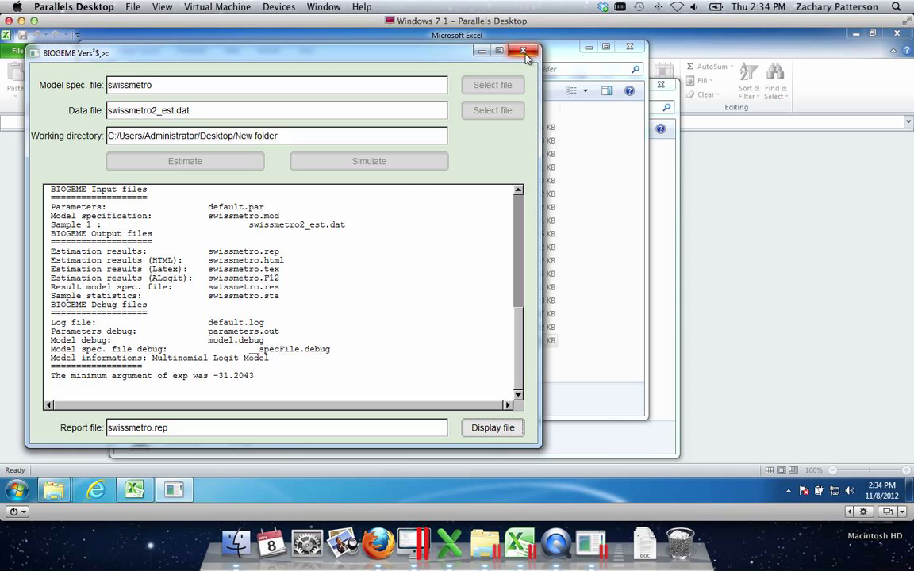
Close BIOGEME and rename swissmetro.res to swissmetro_res.mod, accepting the extension change
left_click(523, 51)
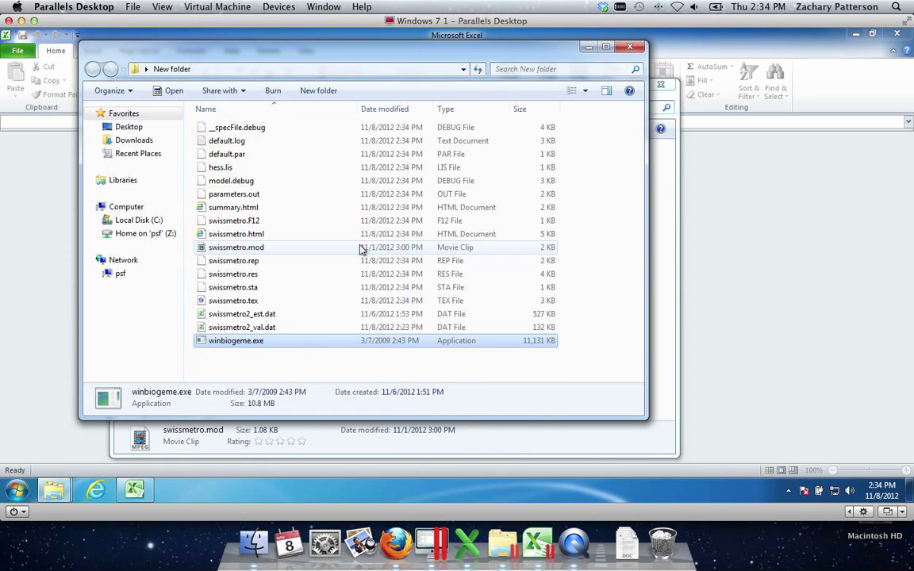
left_click(236, 277)
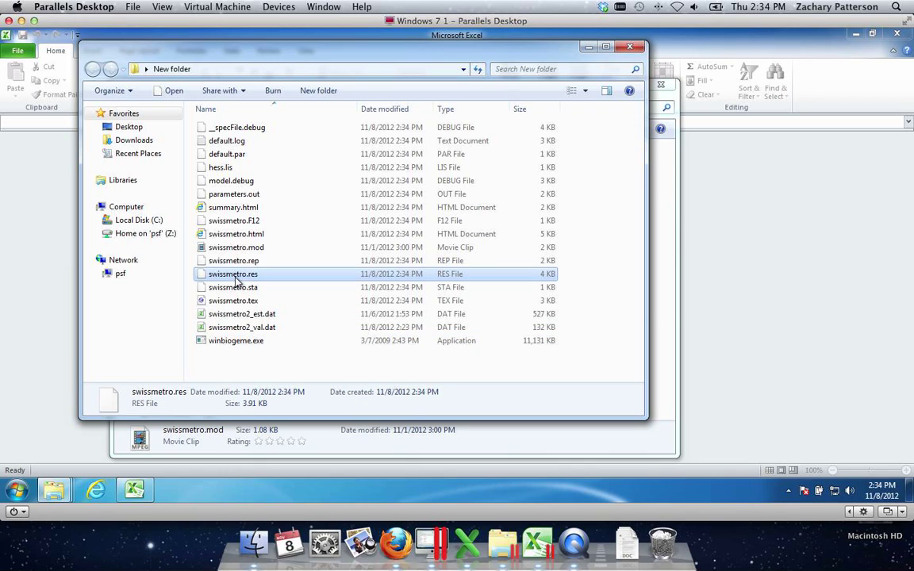
left_click(235, 275)
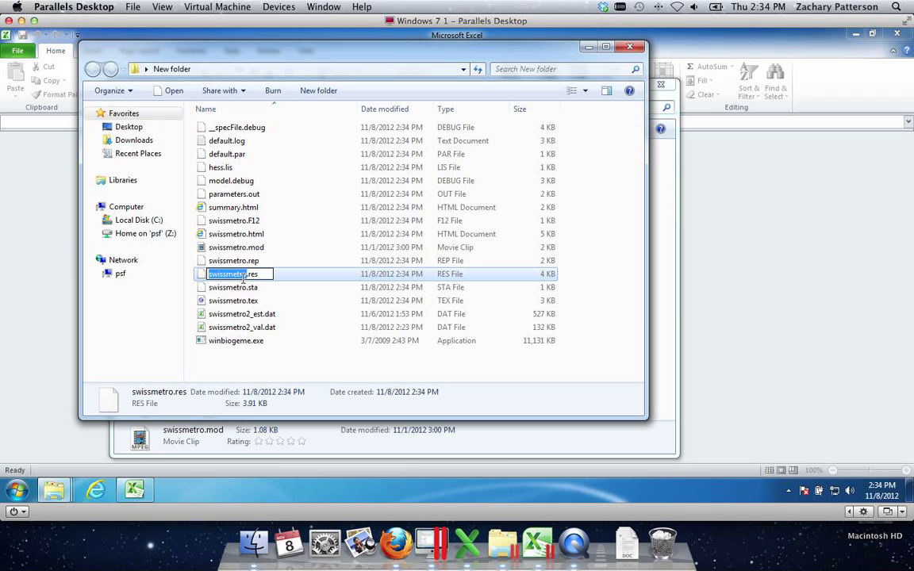
key("End")
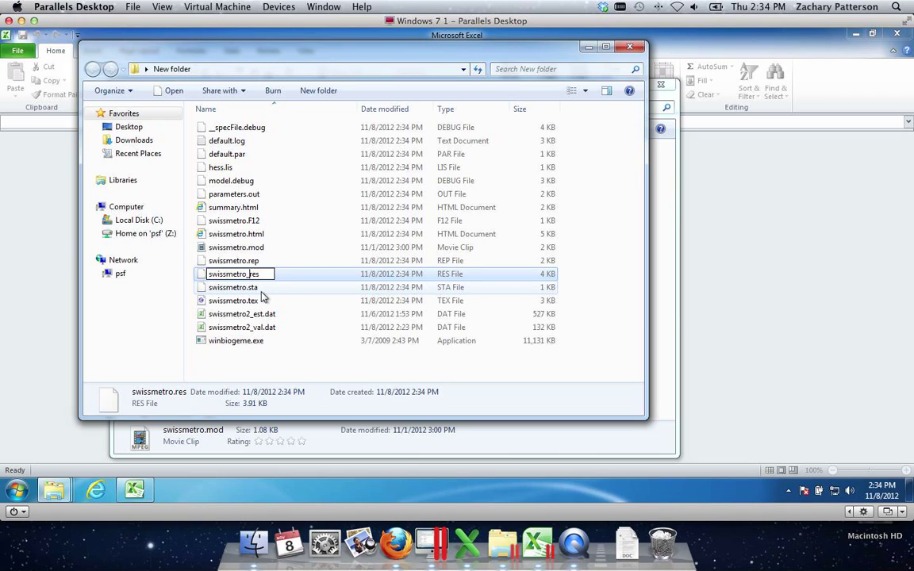
type(".mod")
key("Return")
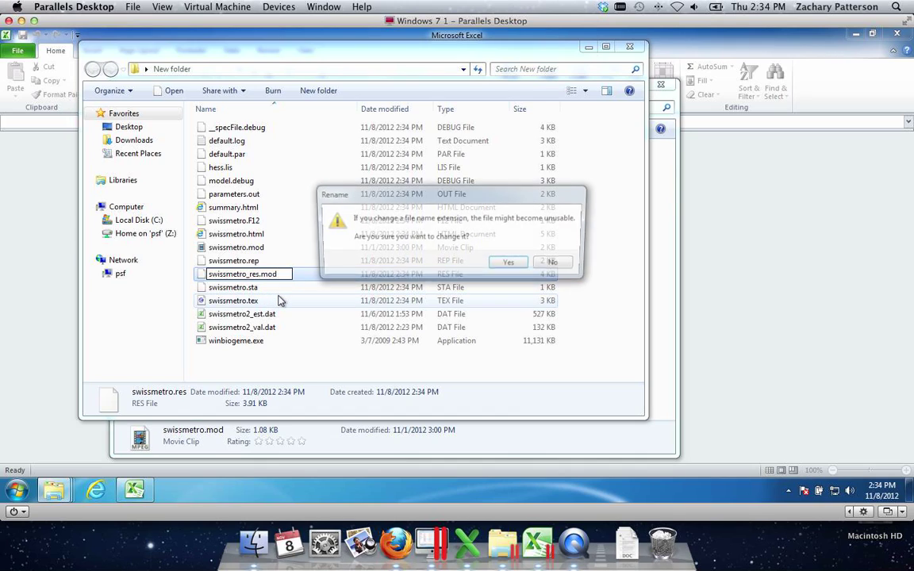
left_click(511, 265)
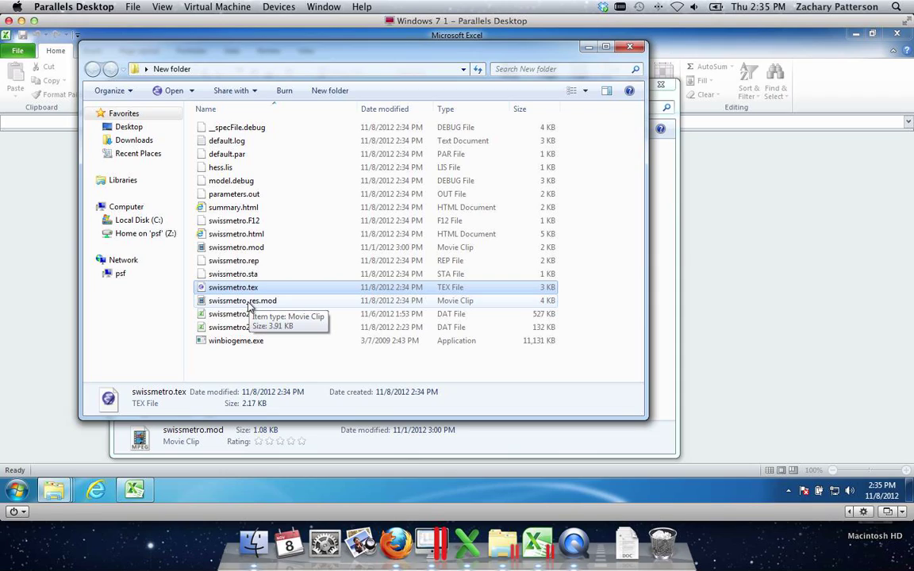
Relaunch BIOGEME, simulate swissmetro_res.mod on swissmetro2_val.dat, then close BIOGEME
double_click(235, 342)
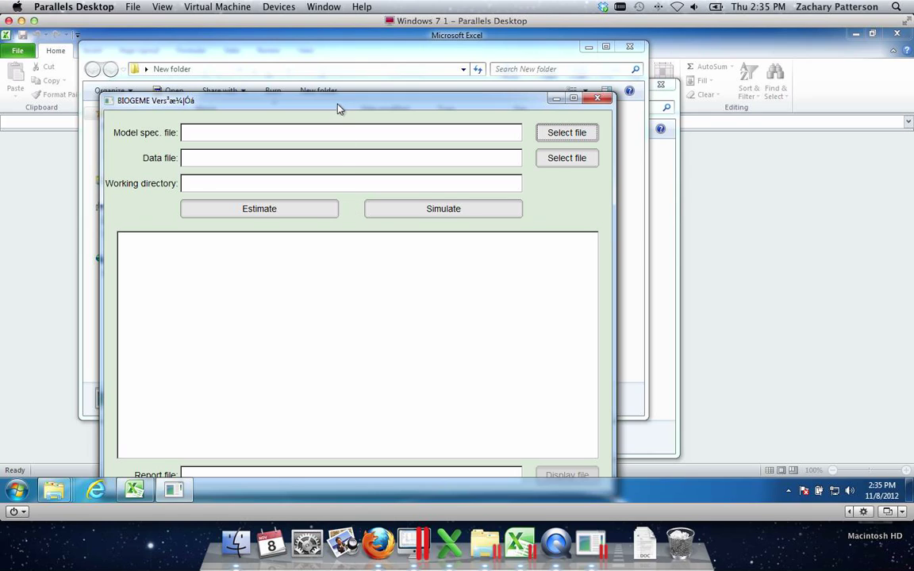
left_click(581, 99)
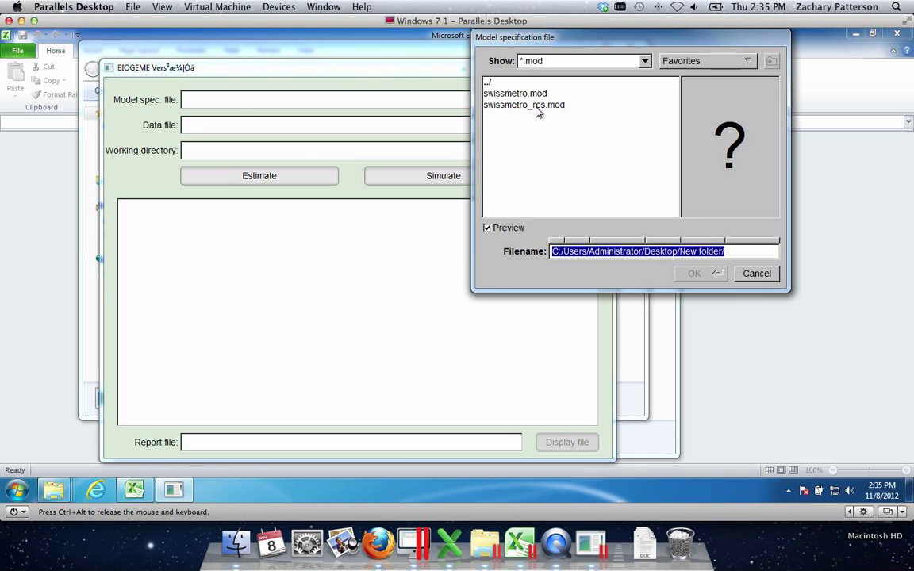
double_click(536, 105)
left_click(553, 127)
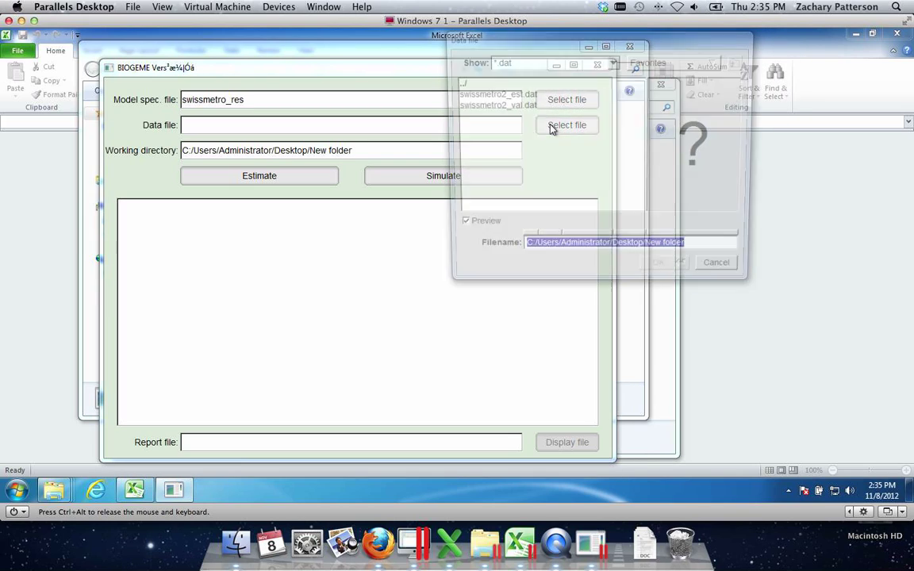
double_click(503, 105)
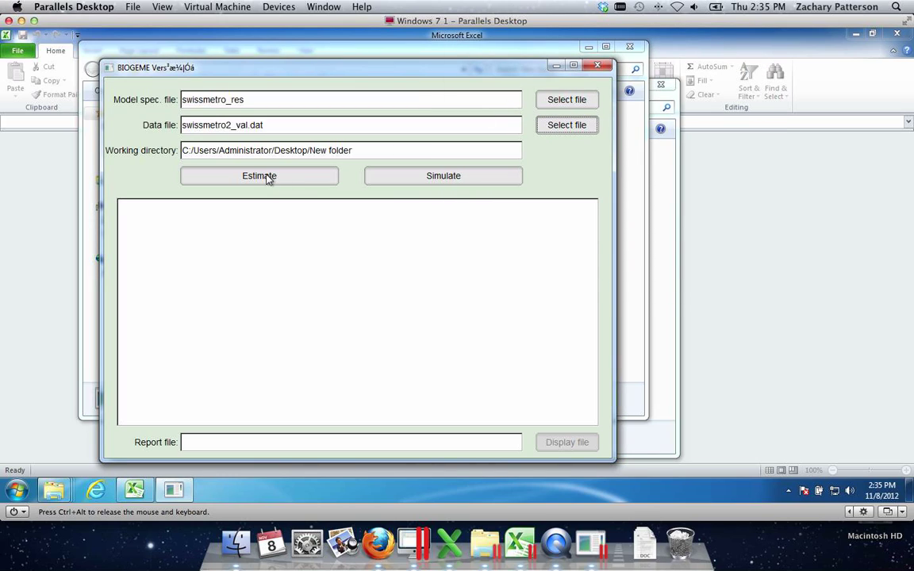
left_click(412, 180)
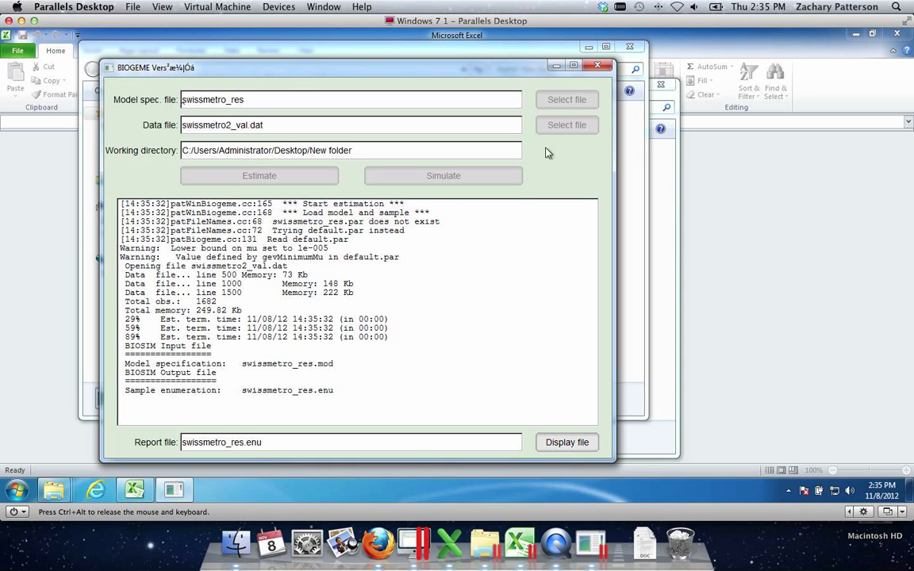
left_click(597, 66)
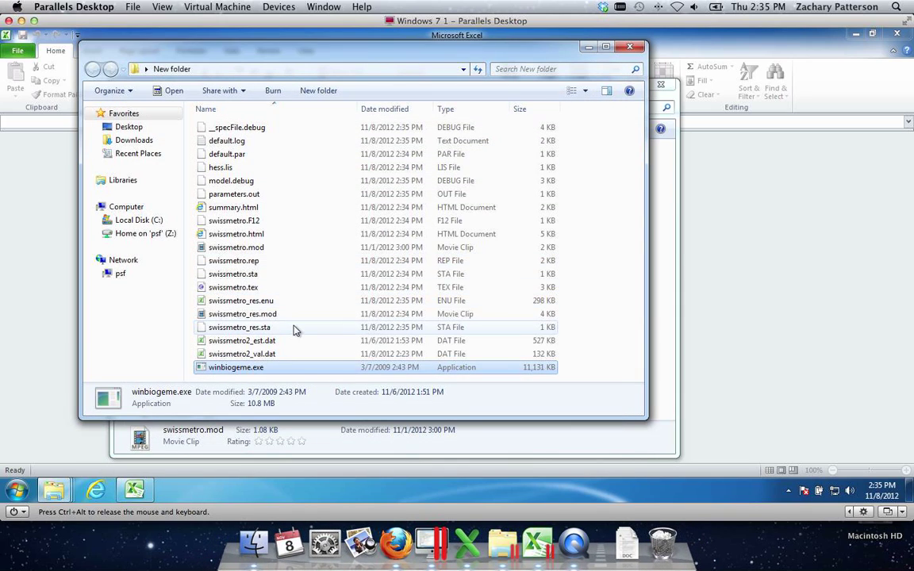
Open swissmetro_res.enu from the New folder in Excel
right_click(240, 304)
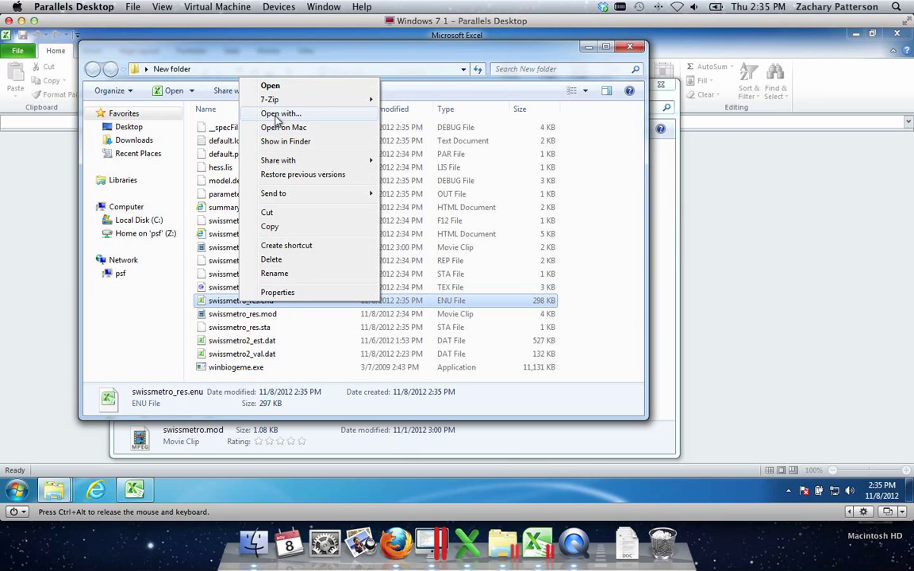
double_click(210, 301)
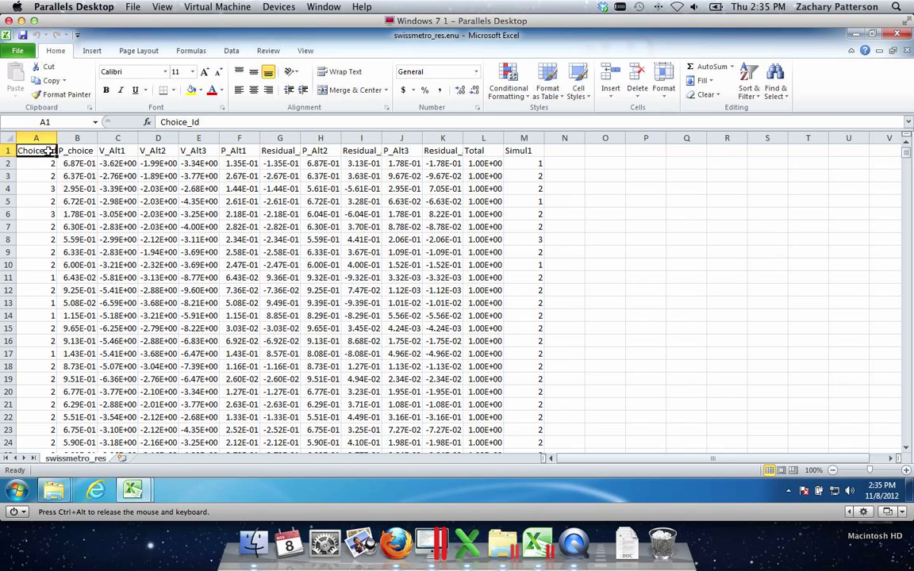
left_click(45, 164)
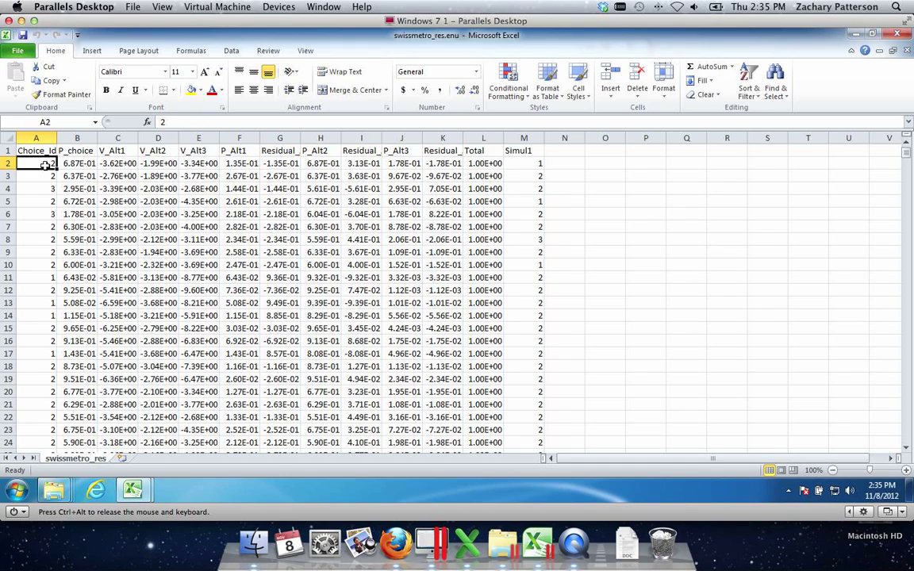
left_click(43, 176)
left_click(42, 188)
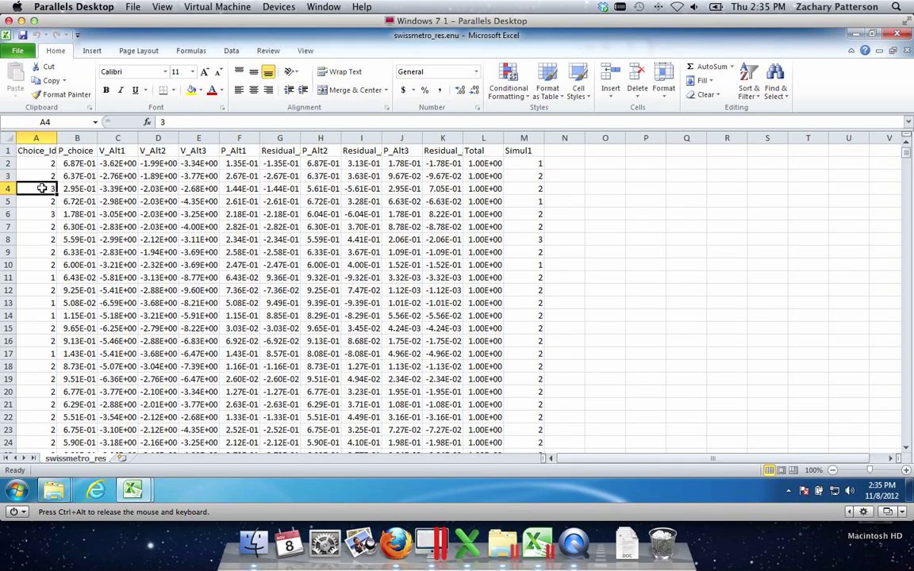
left_click(40, 176)
left_click(41, 187)
left_click(39, 168)
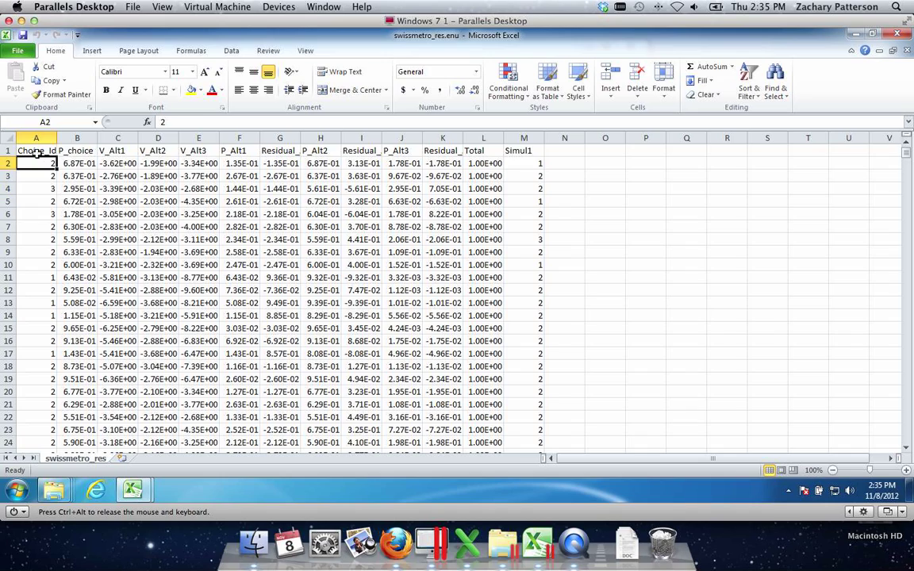
left_click(35, 149)
left_click(63, 151)
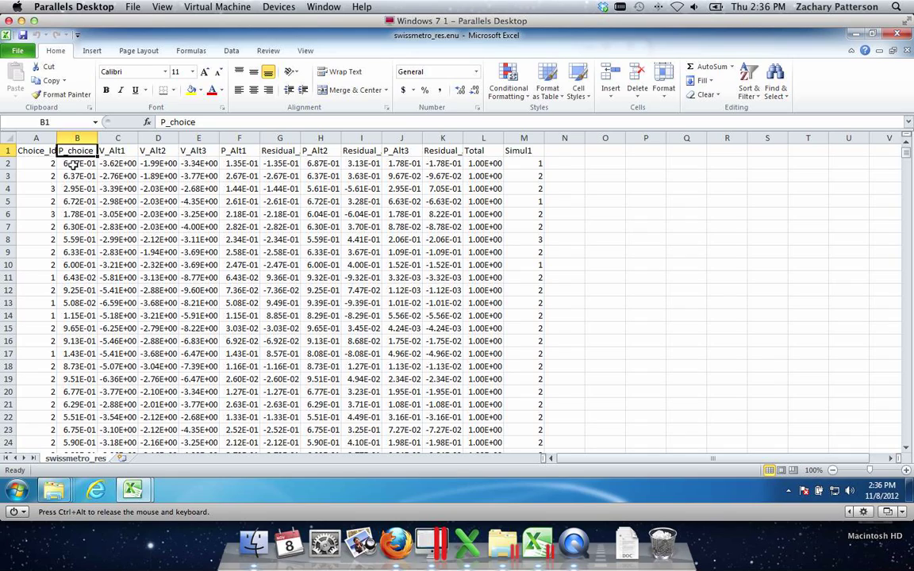
left_click(72, 164)
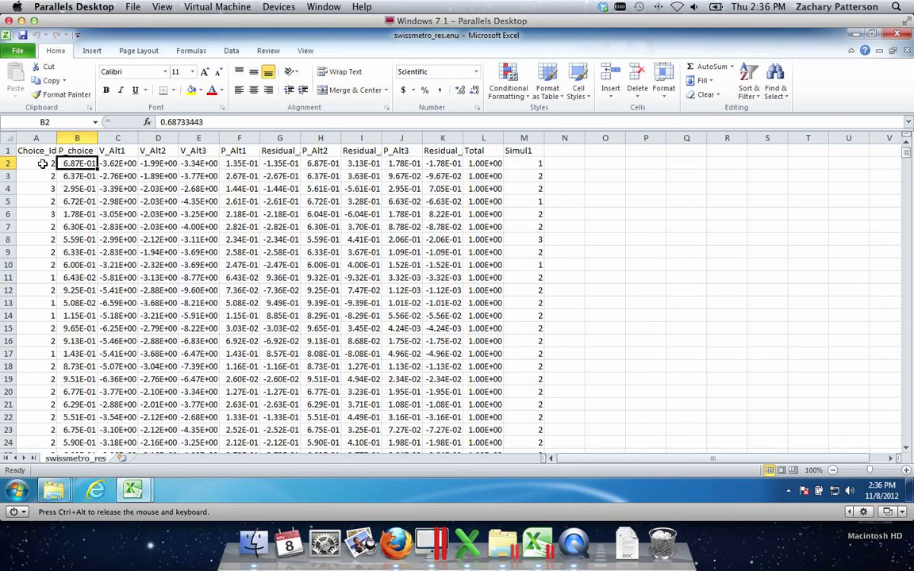
left_click(42, 163)
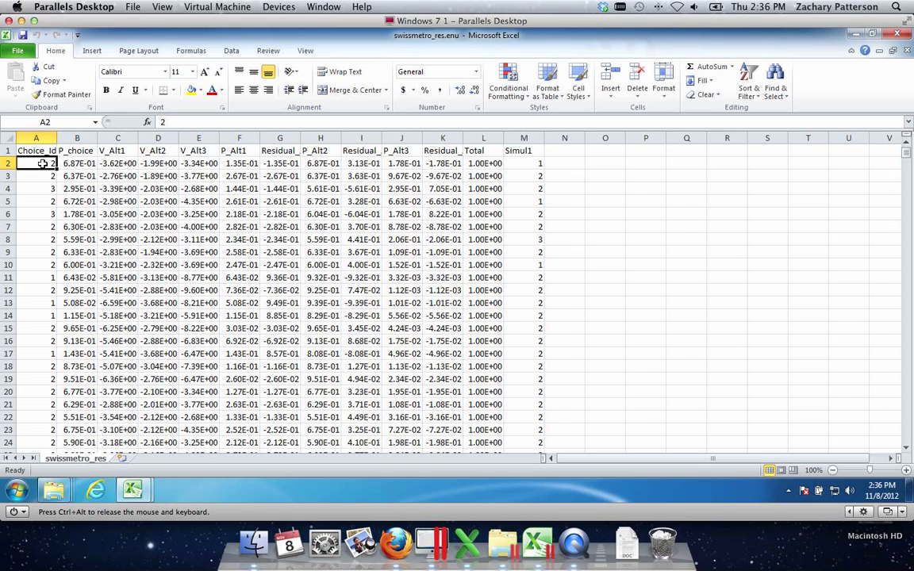
left_click(77, 163)
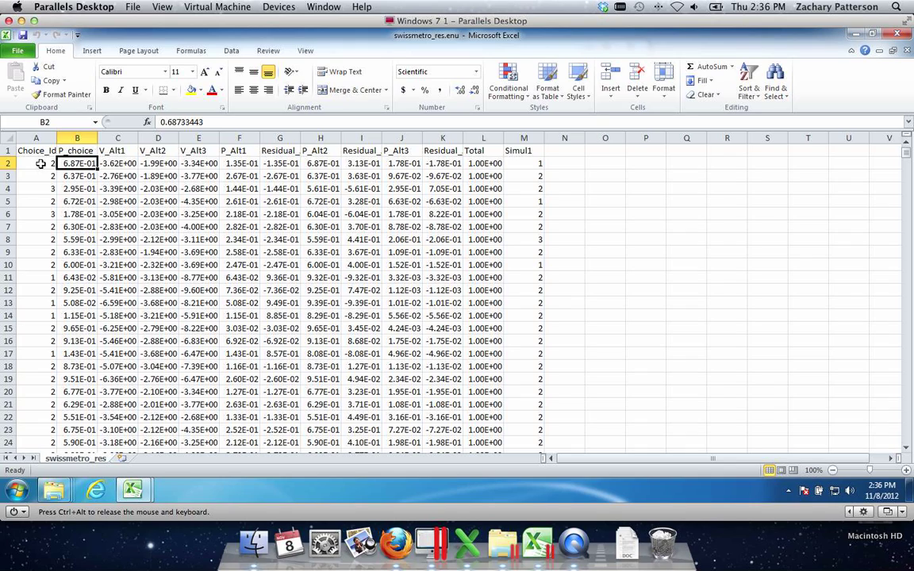
left_click(40, 164)
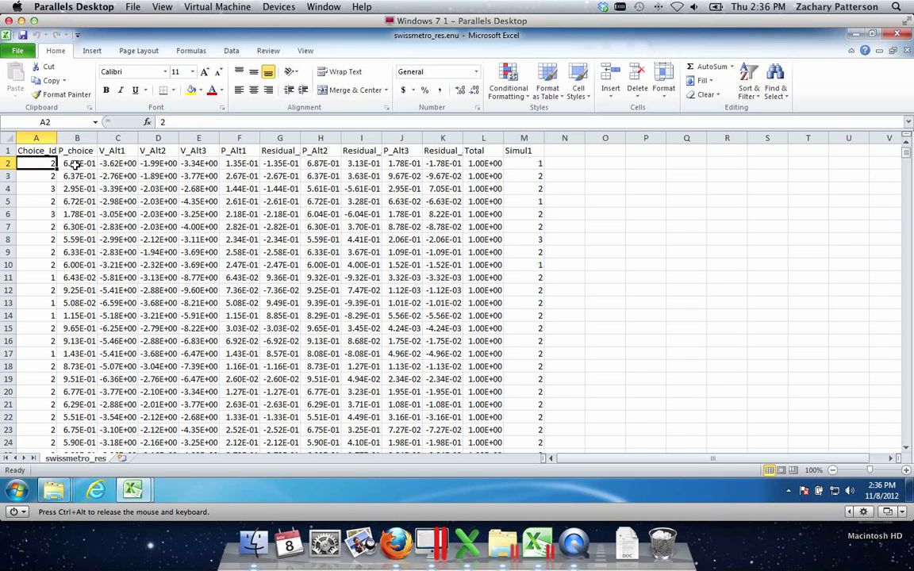
left_click(74, 163)
left_click(519, 163)
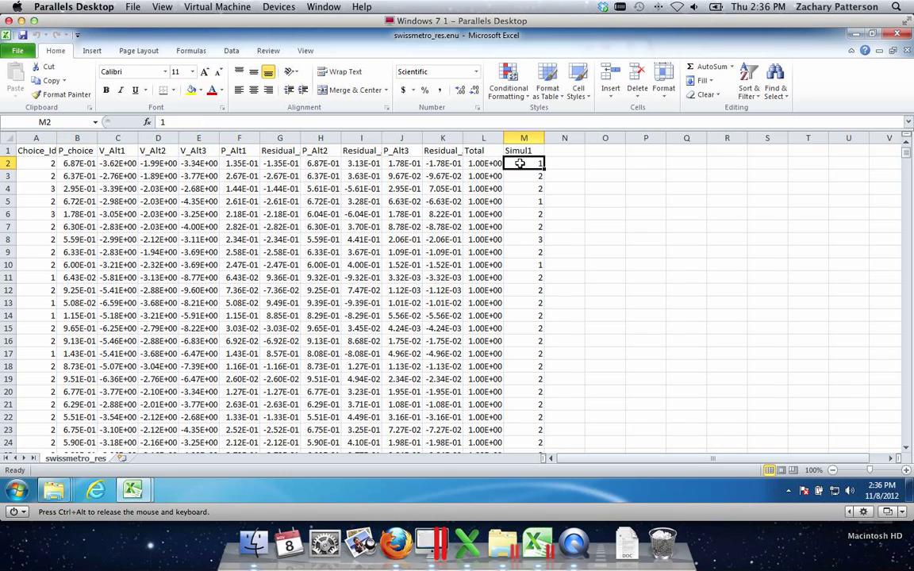
left_click(519, 150)
left_click(518, 161)
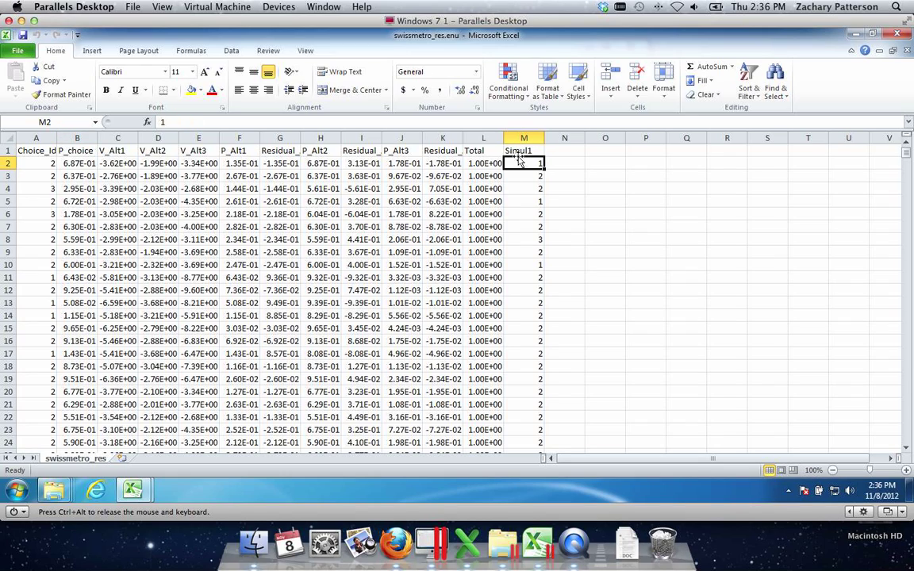